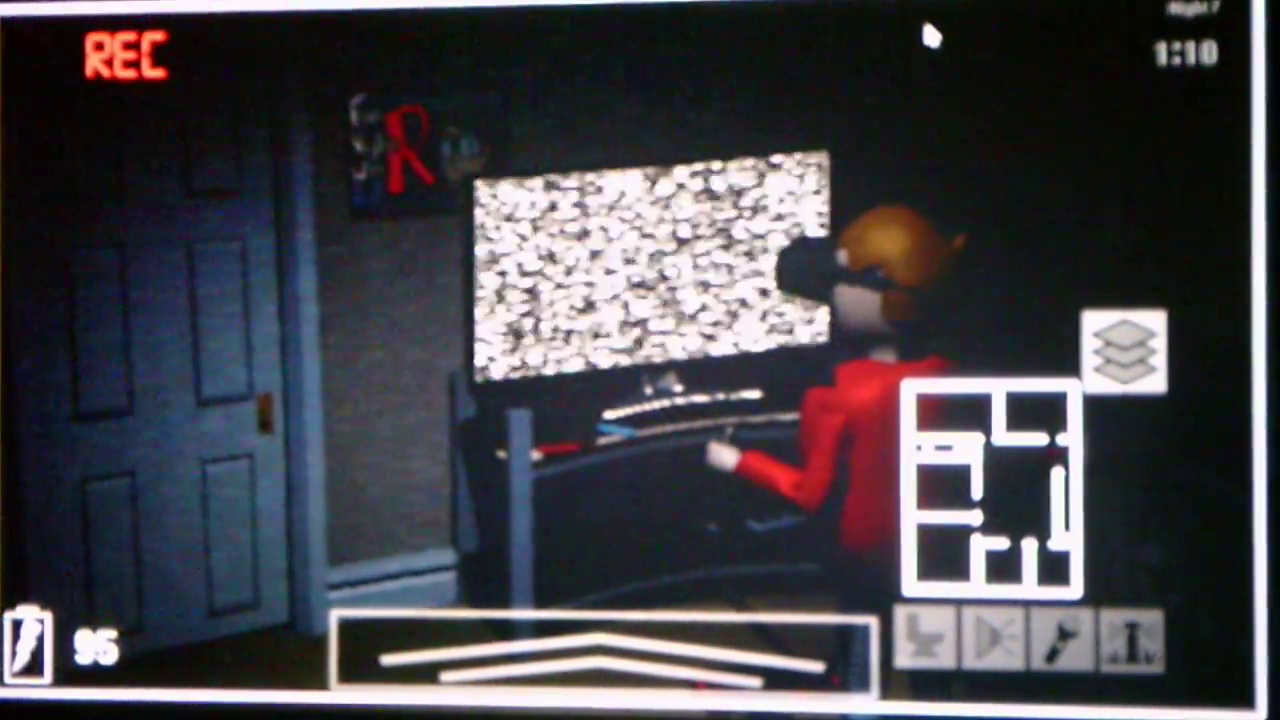
# Step: Watch the other-floor, dark blue hallway and bathroom cameras, and enter the next arrow
pyautogui.click(1124, 350)
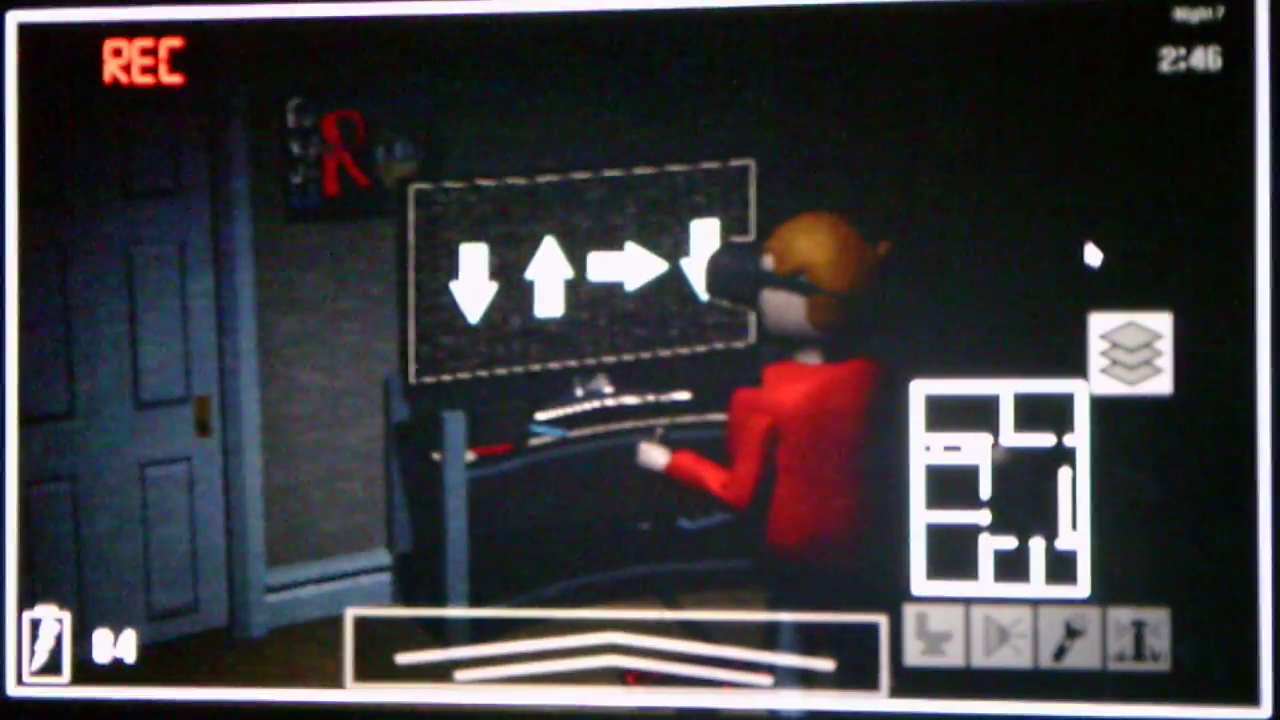
pyautogui.press('Down')
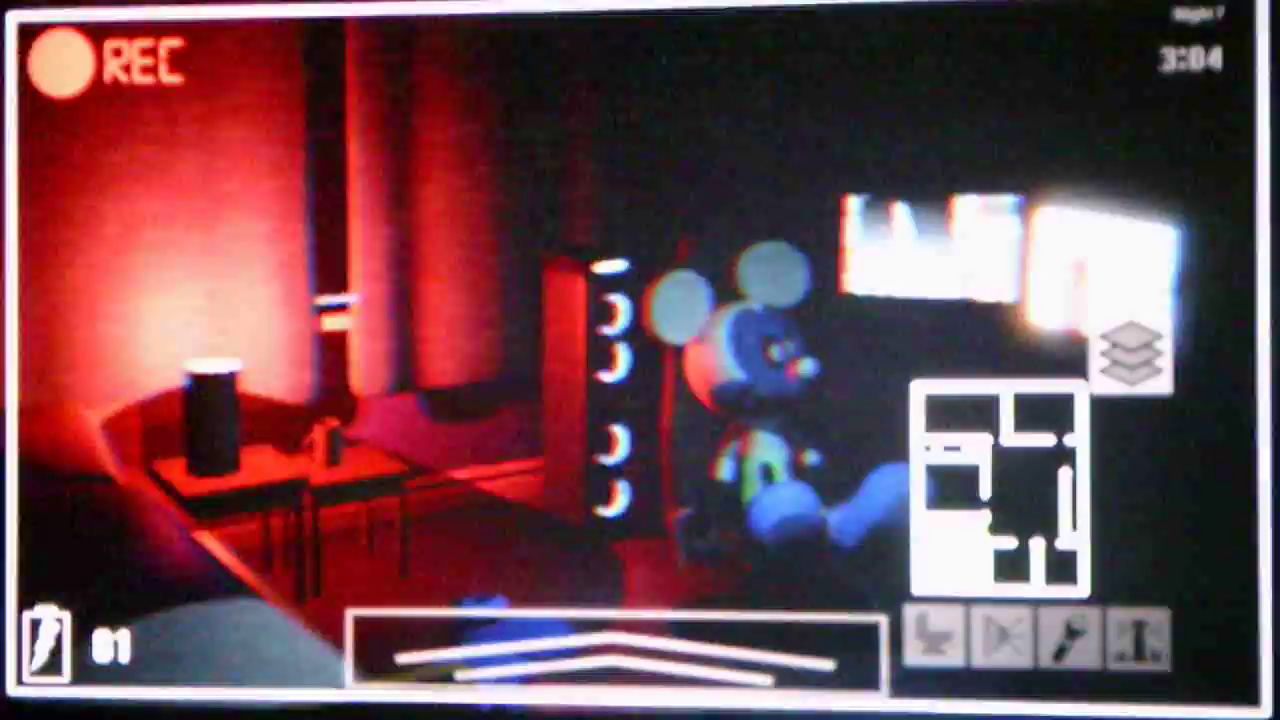
pyautogui.click(1040, 485)
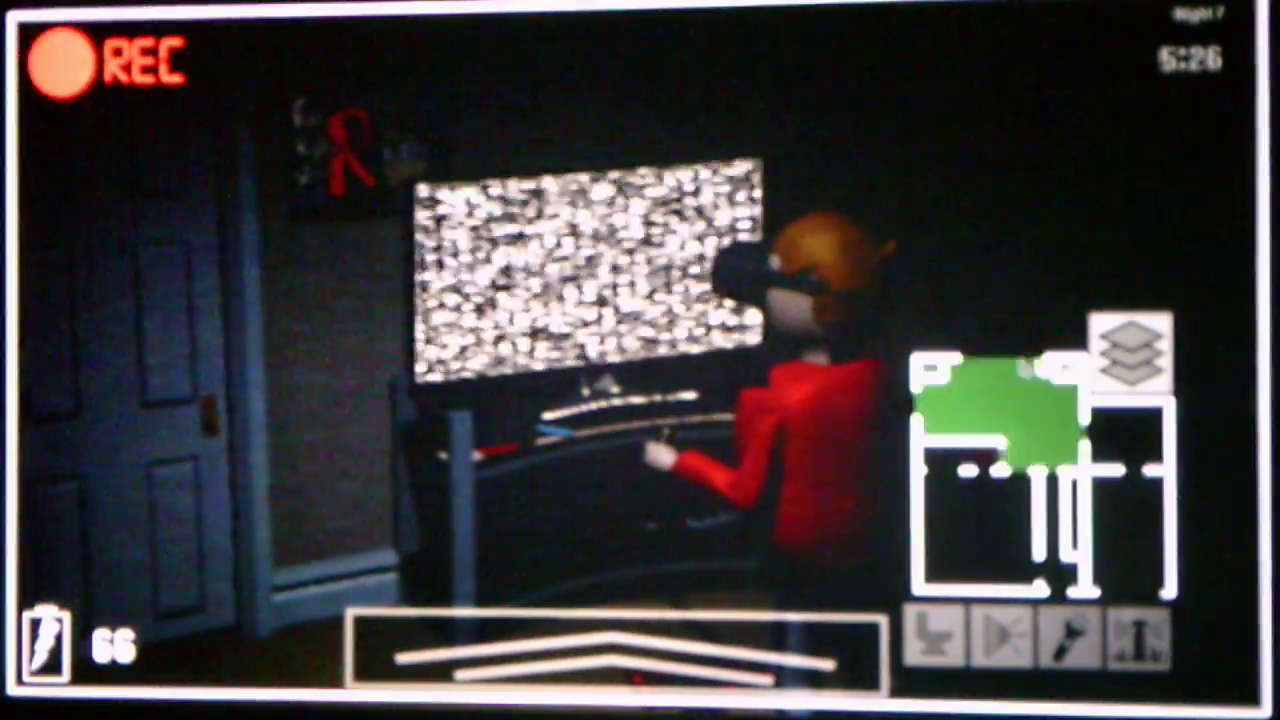
pyautogui.click(1085, 425)
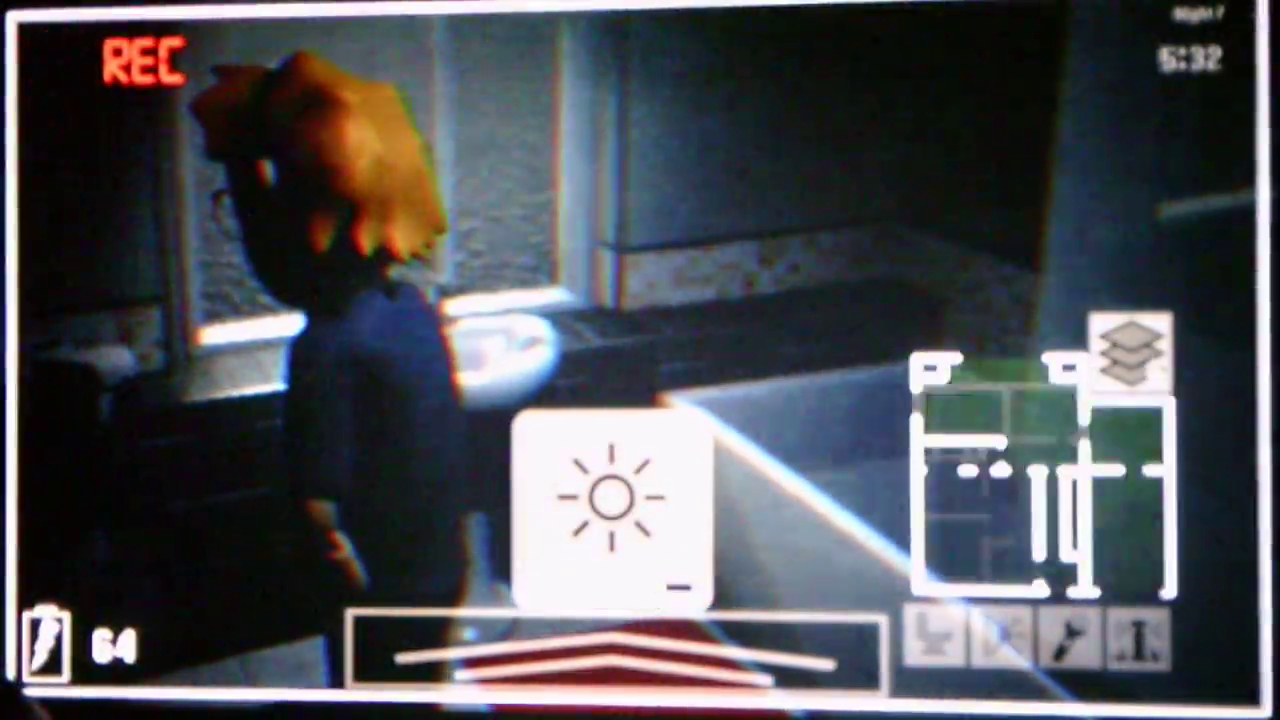
pyautogui.click(1030, 485)
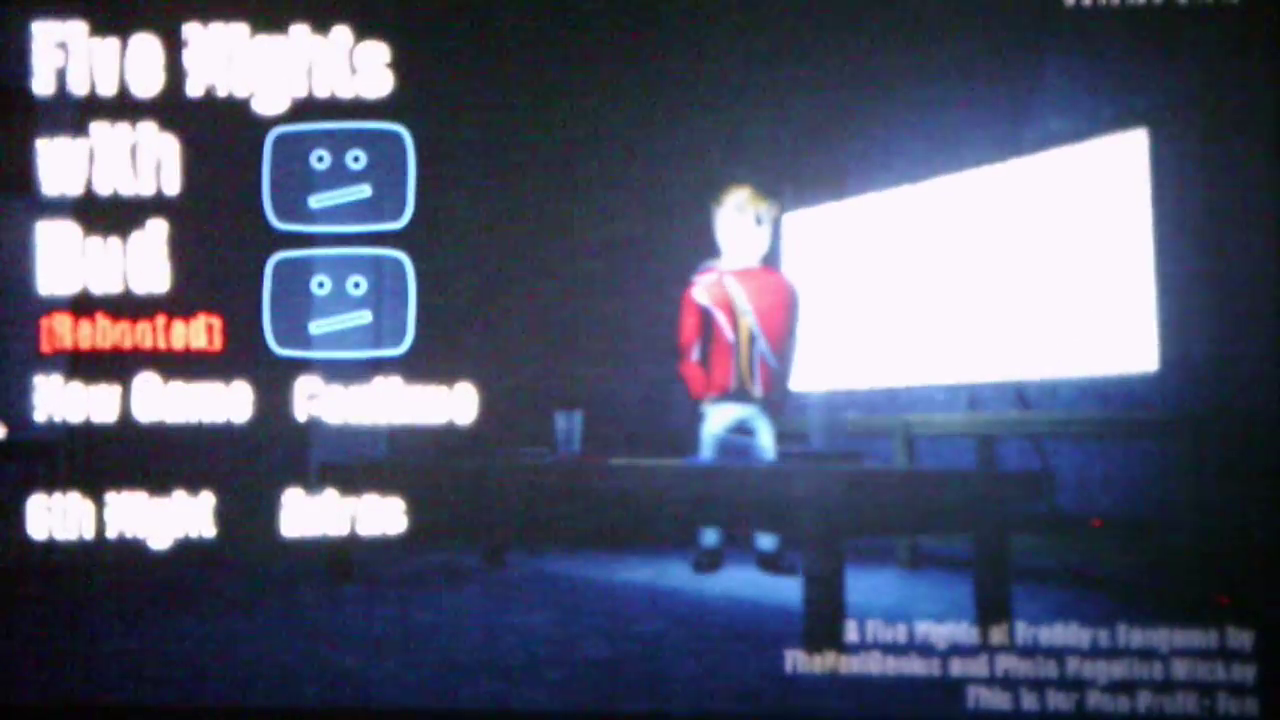
# Step: Lower the screen brightness
pyautogui.press('XF86MonBrightnessDown')
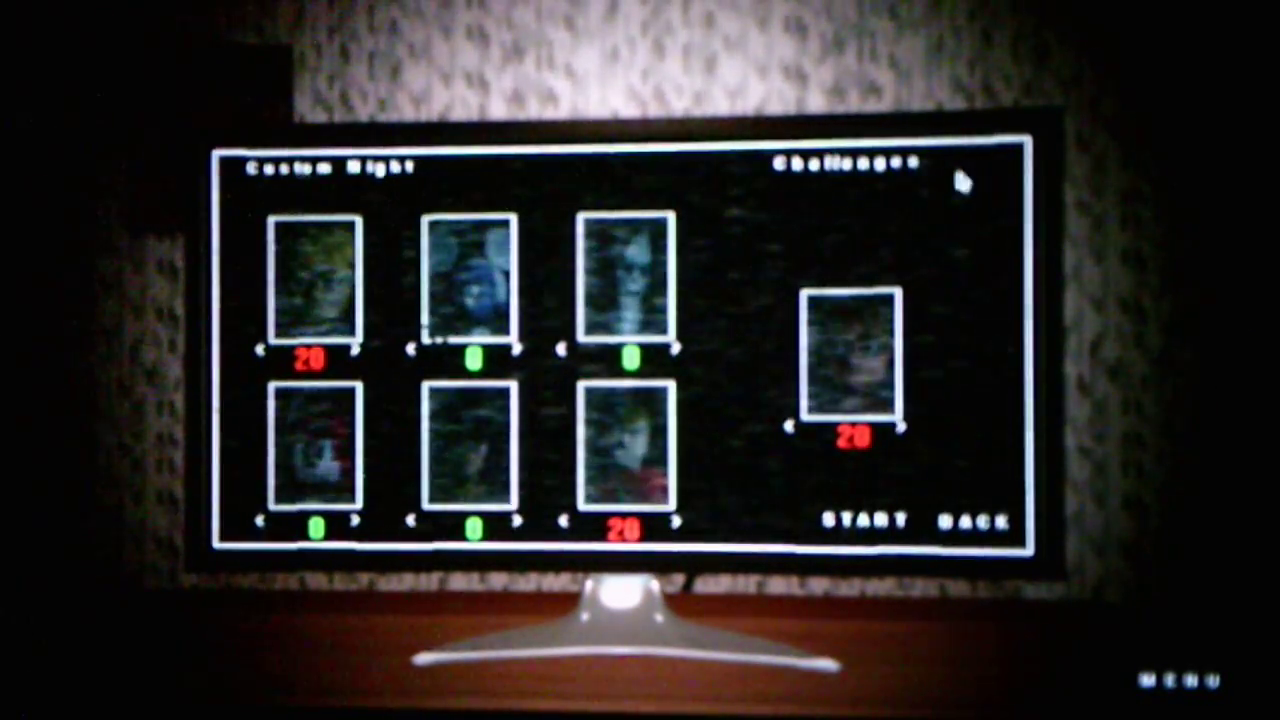
# Step: Cycle the challenge presets to Wing Night so every character reads level 5
pyautogui.click(899, 176)
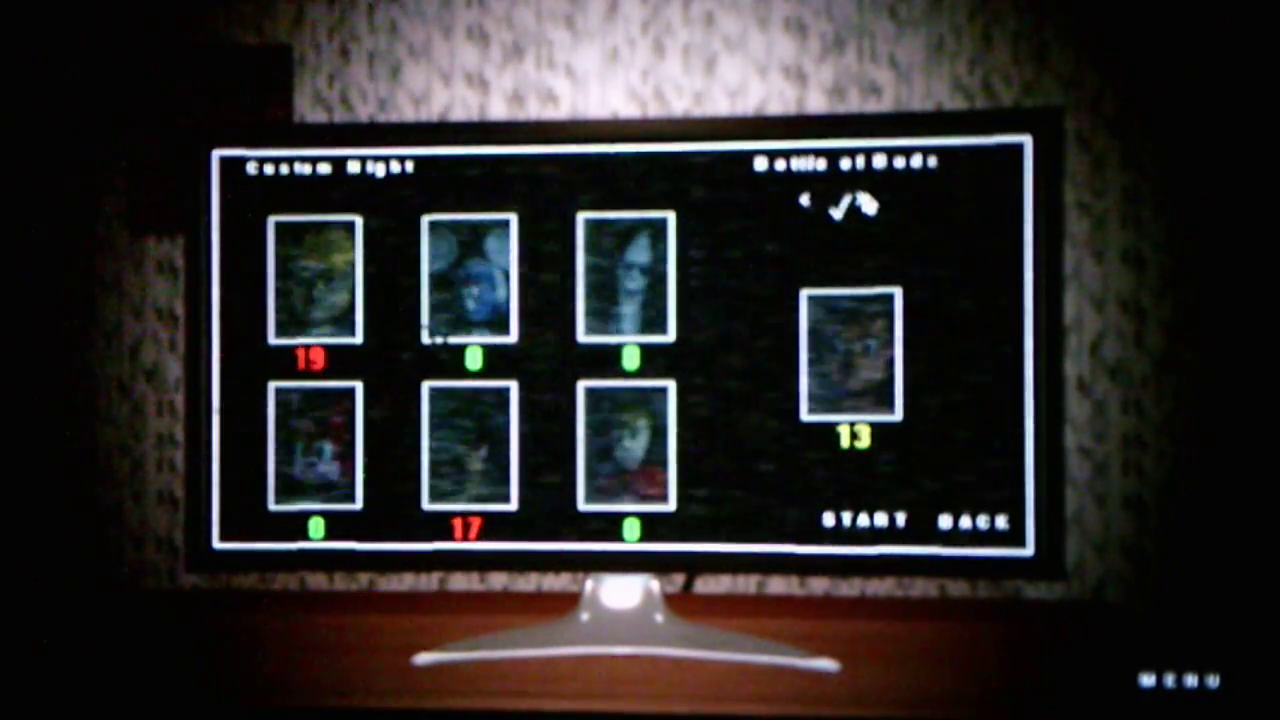
pyautogui.click(864, 204)
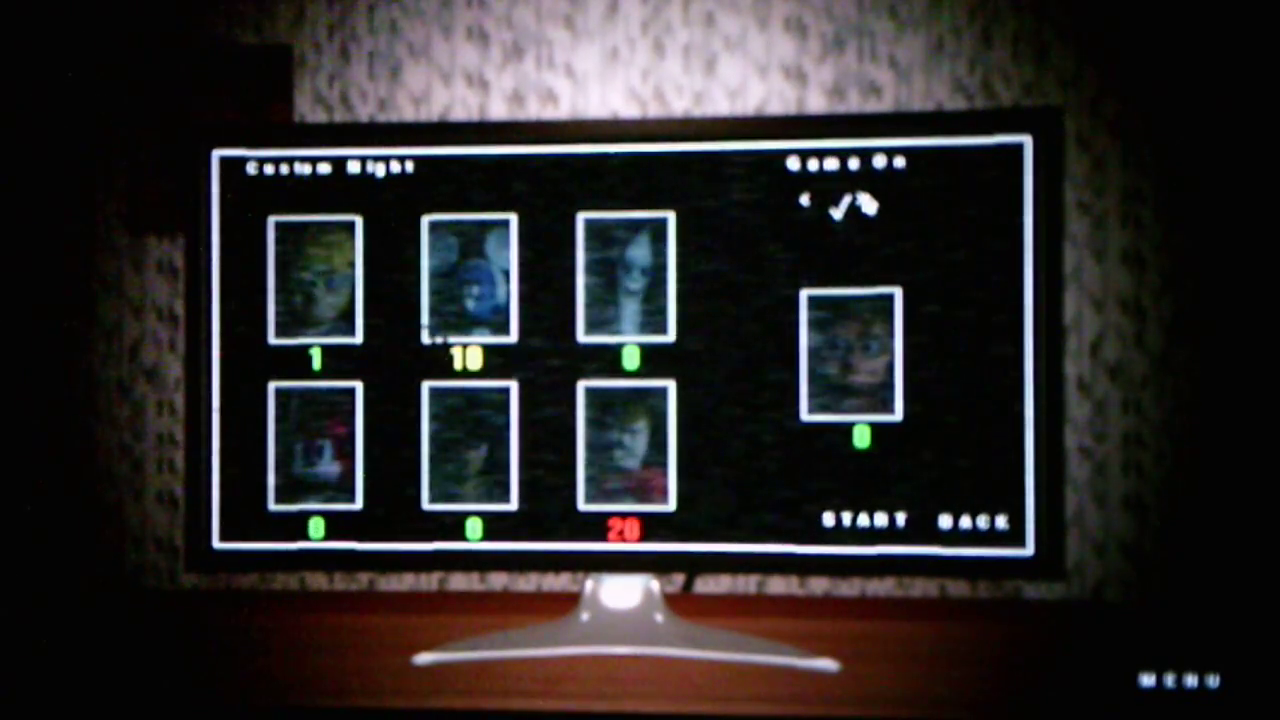
pyautogui.click(864, 204)
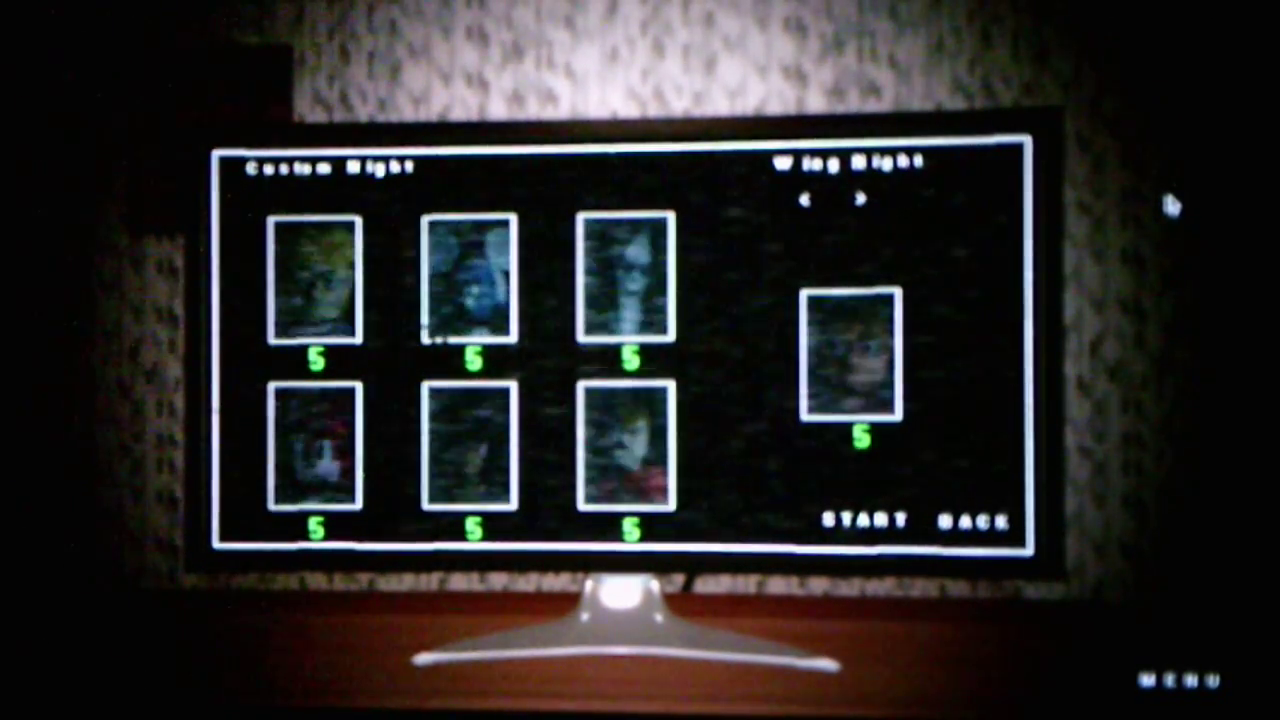
pyautogui.press('XF86MonBrightnessDown')
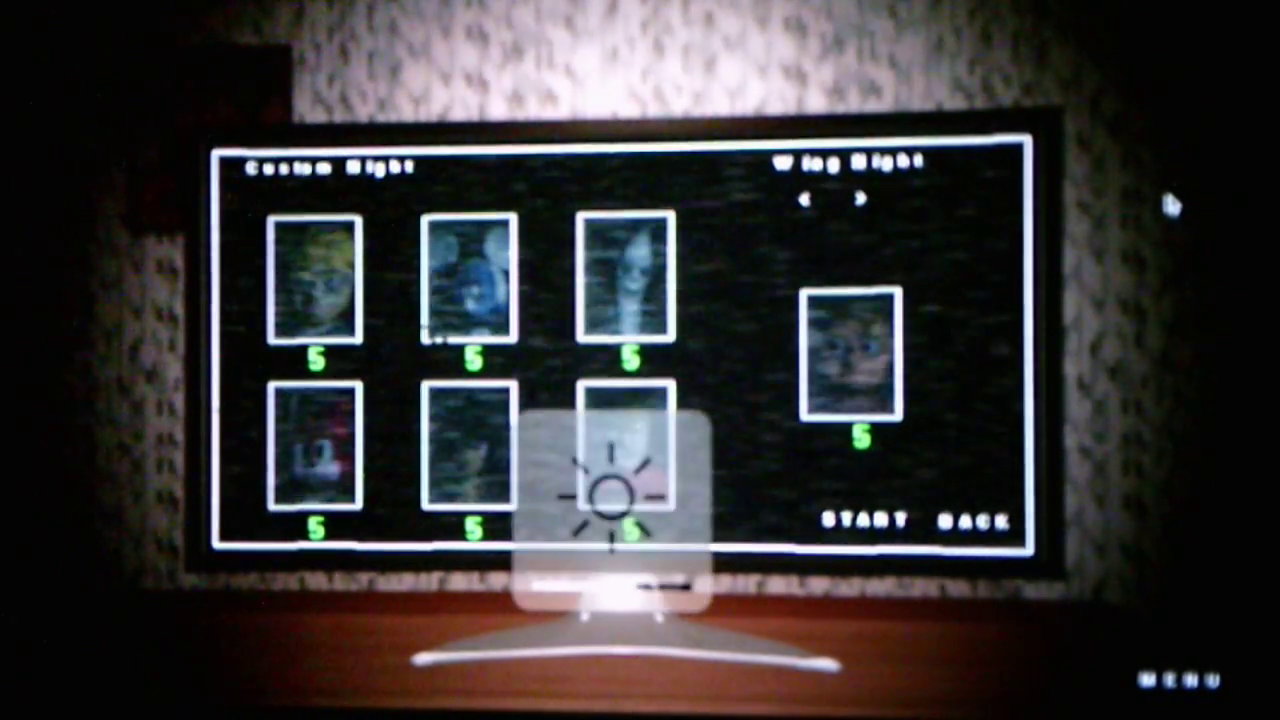